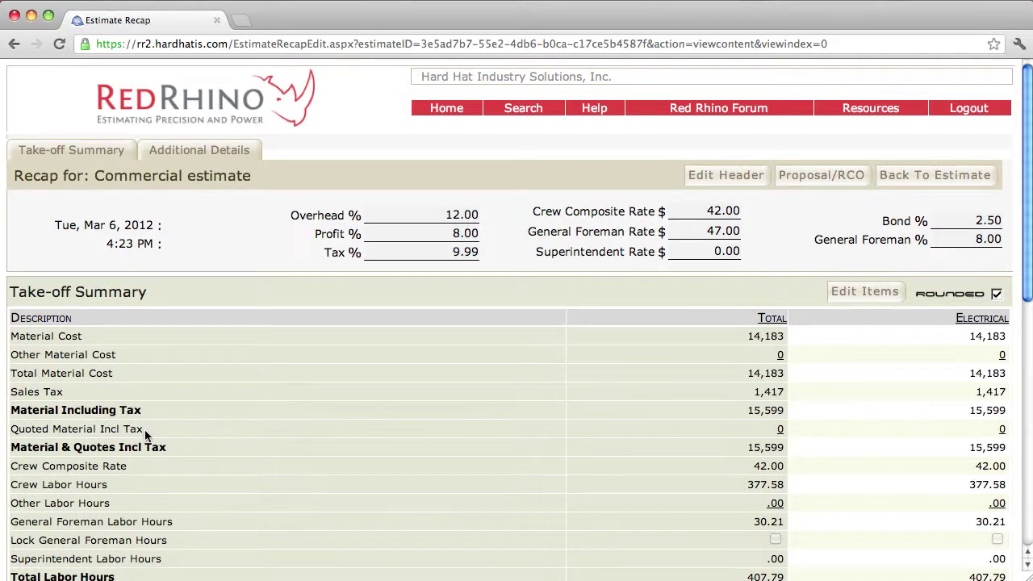
Enter quoted material amounts of 2350 for Fixtures and 4570 for Switchgear, and save them to the recap
{"action": "left_click", "coordinate": [780, 430]}
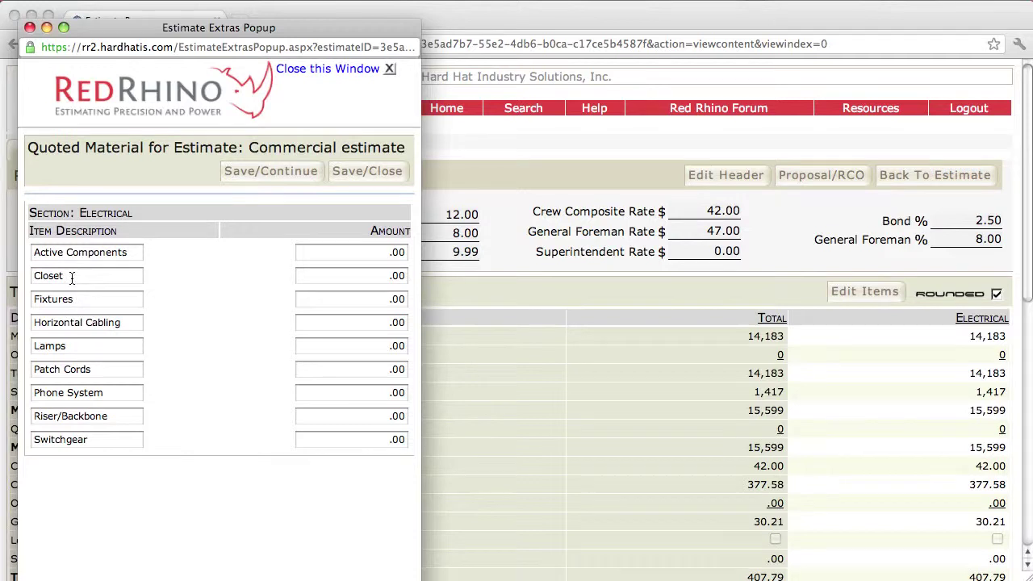
{"action": "left_click_drag", "start_coordinate": [73, 278], "coordinate": [34, 278]}
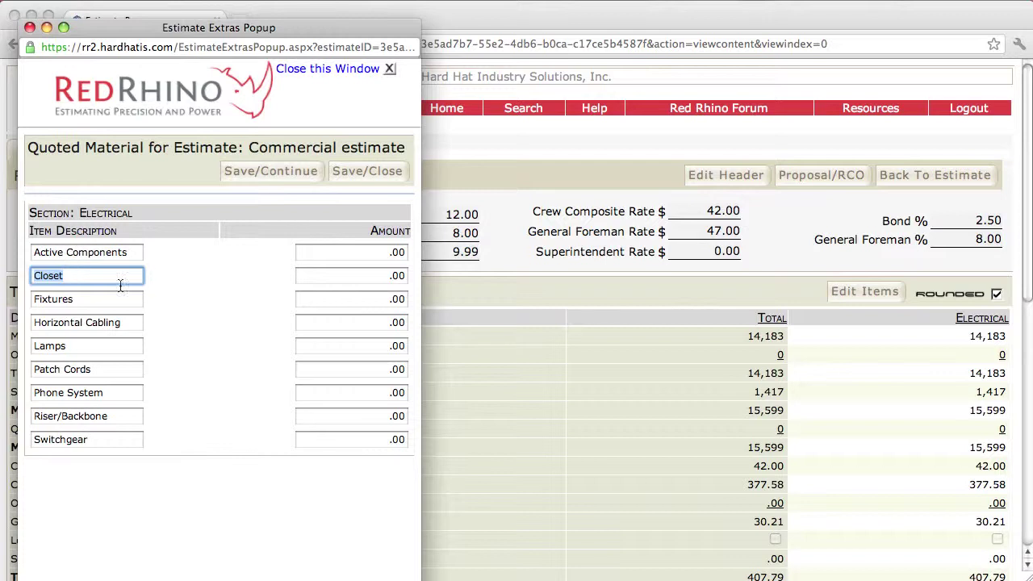
{"action": "left_click", "coordinate": [361, 278]}
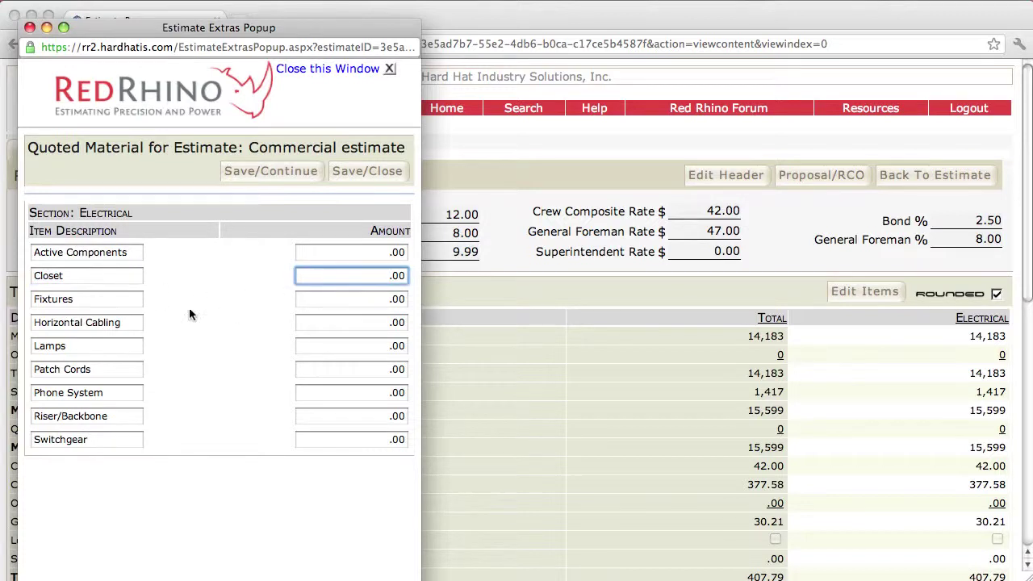
{"action": "left_click", "coordinate": [341, 300]}
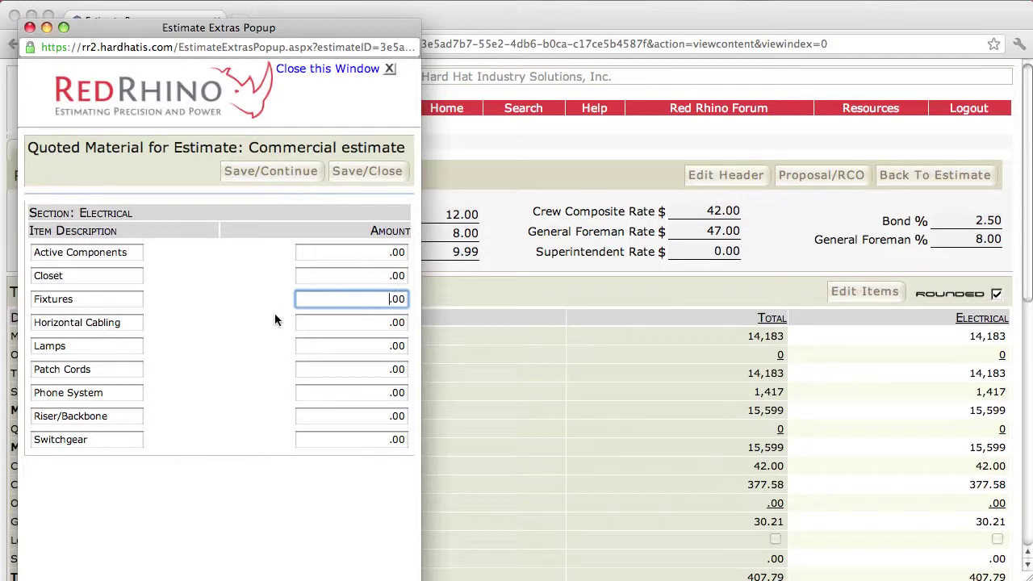
{"action": "type", "text": "2350"}
{"action": "left_click", "coordinate": [325, 437]}
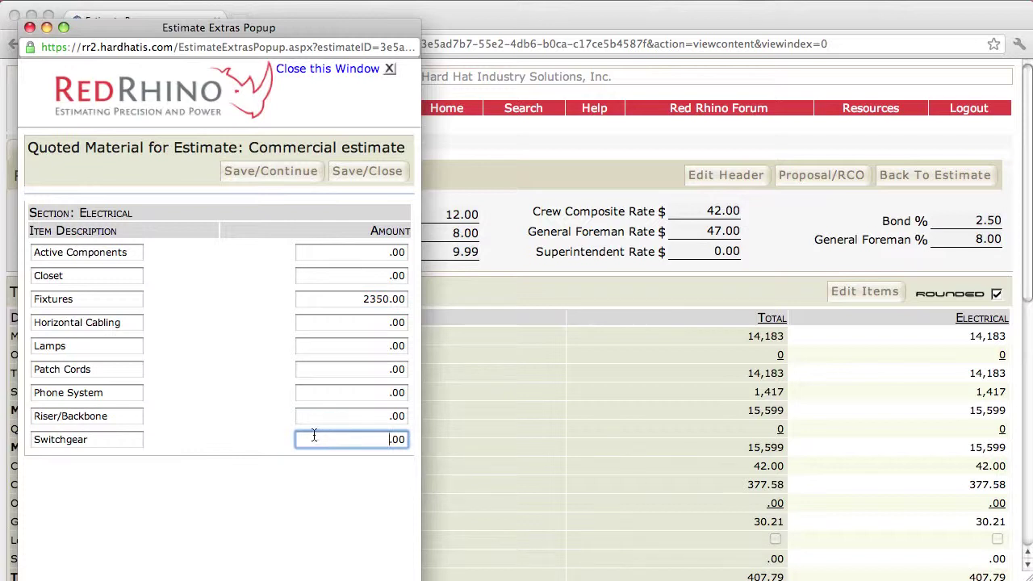
{"action": "type", "text": "4570"}
{"action": "left_click", "coordinate": [349, 173]}
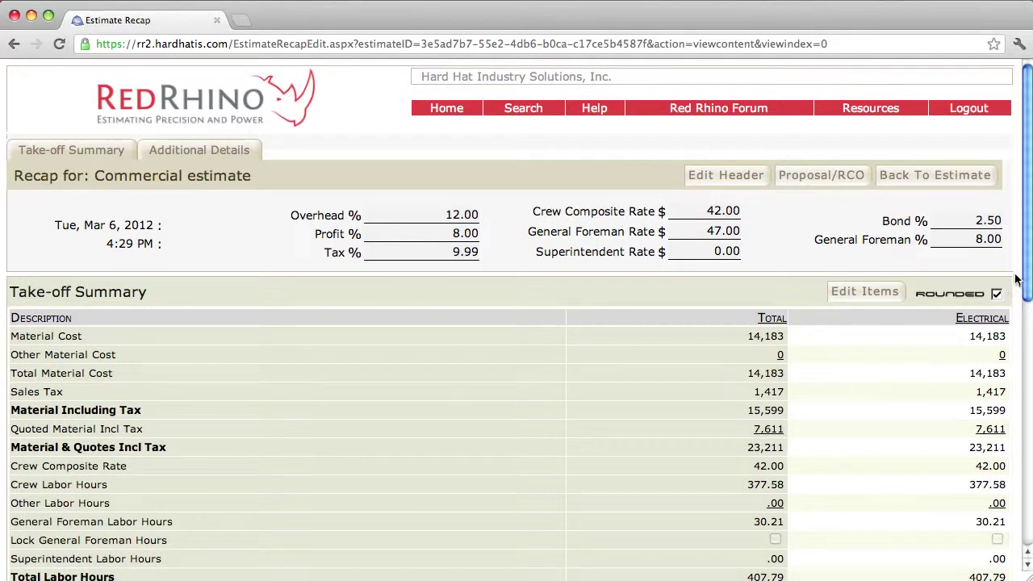
Enter expenses of 500 for Man Lift and 350 for Permit, and save them to the recap
{"action": "left_click_drag", "start_coordinate": [1028, 289], "coordinate": [1019, 473]}
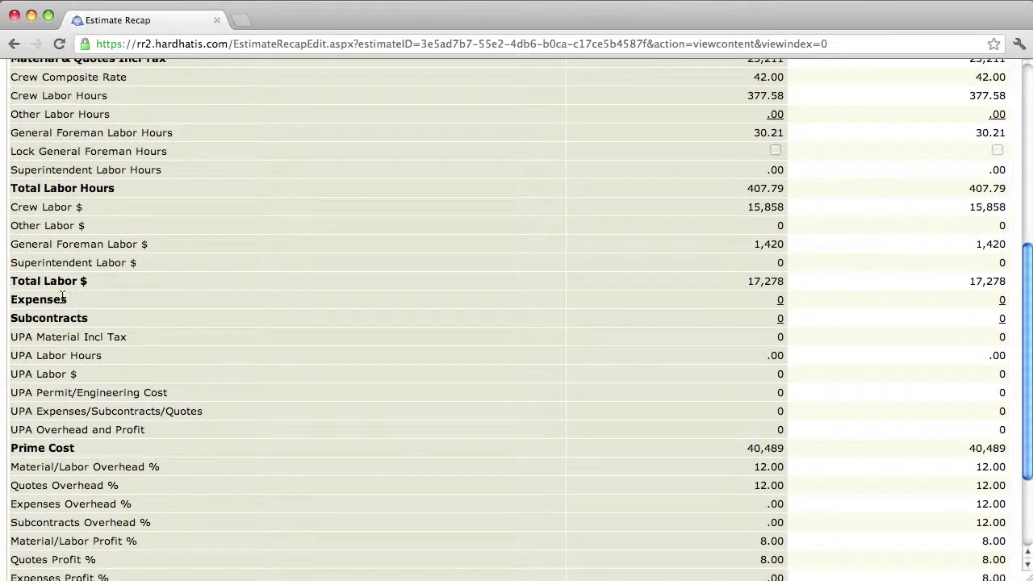
{"action": "left_click", "coordinate": [779, 301]}
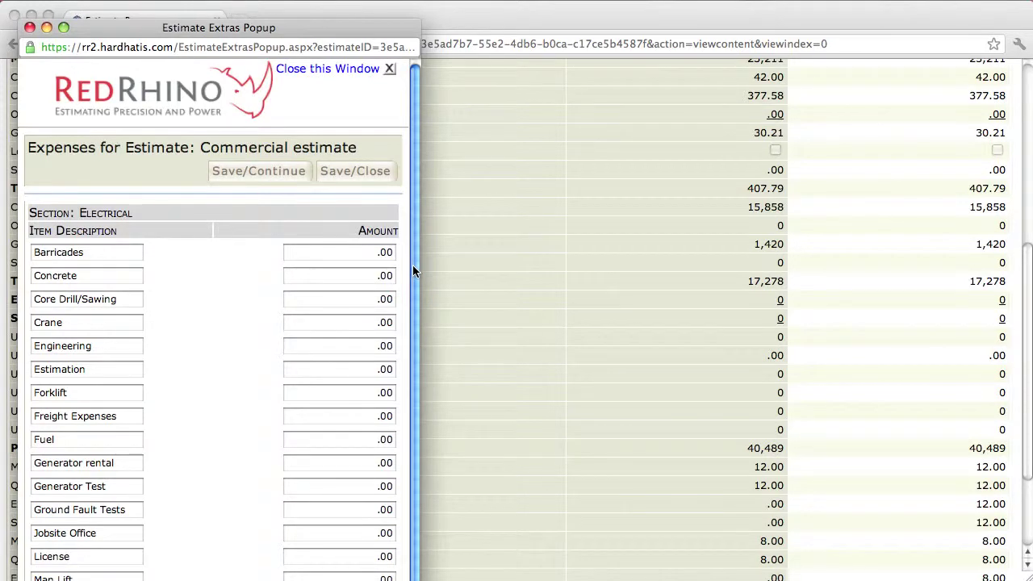
{"action": "left_click_drag", "start_coordinate": [412, 265], "coordinate": [427, 382]}
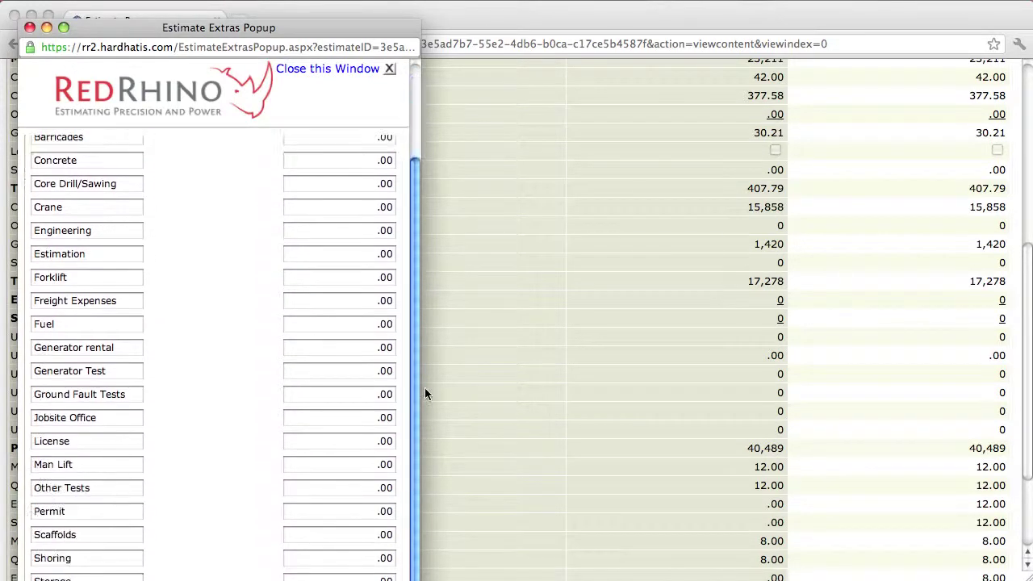
{"action": "left_click", "coordinate": [342, 464]}
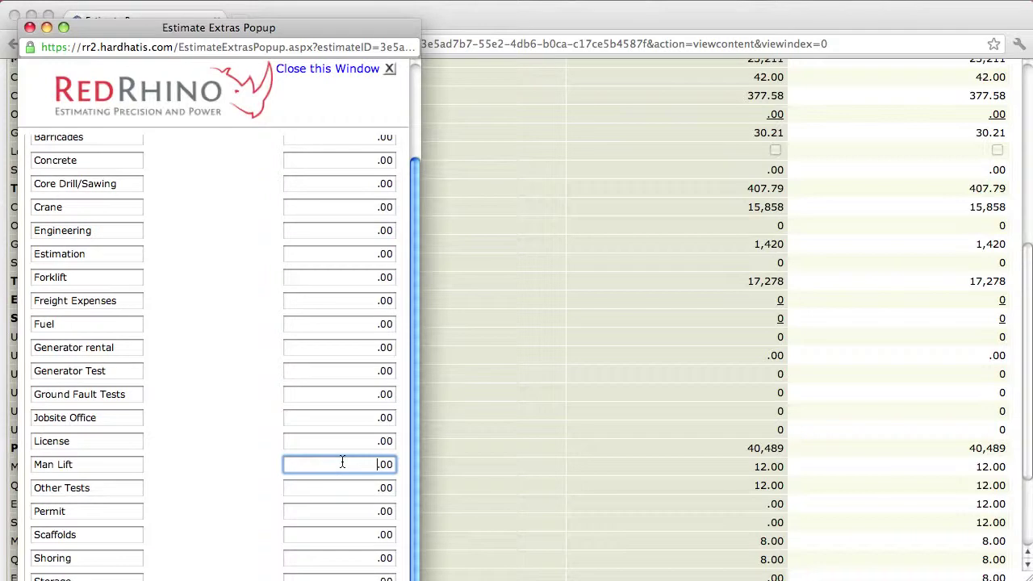
{"action": "type", "text": "500"}
{"action": "left_click", "coordinate": [330, 512]}
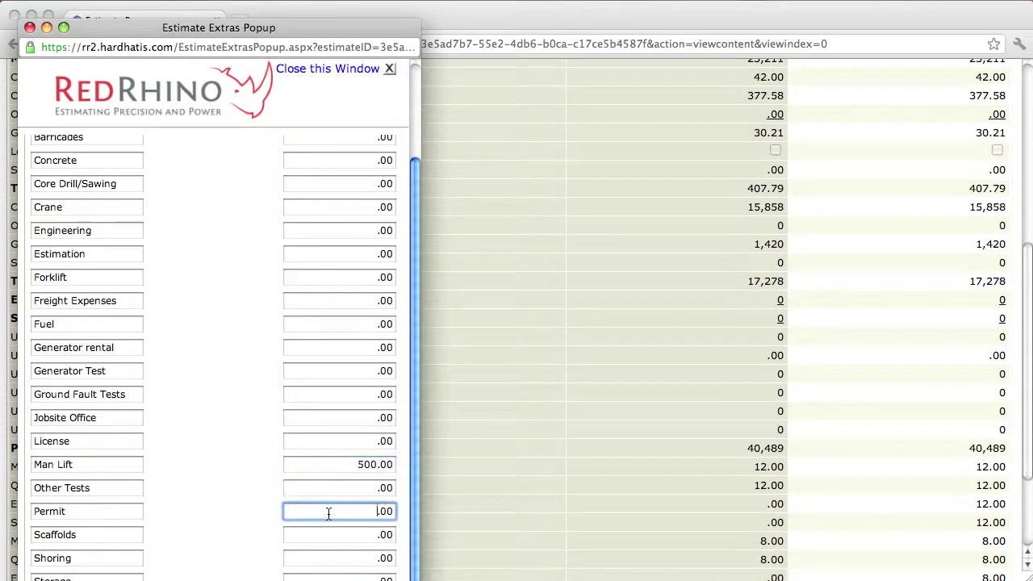
{"action": "type", "text": "350"}
{"action": "left_click_drag", "start_coordinate": [414, 521], "coordinate": [415, 422]}
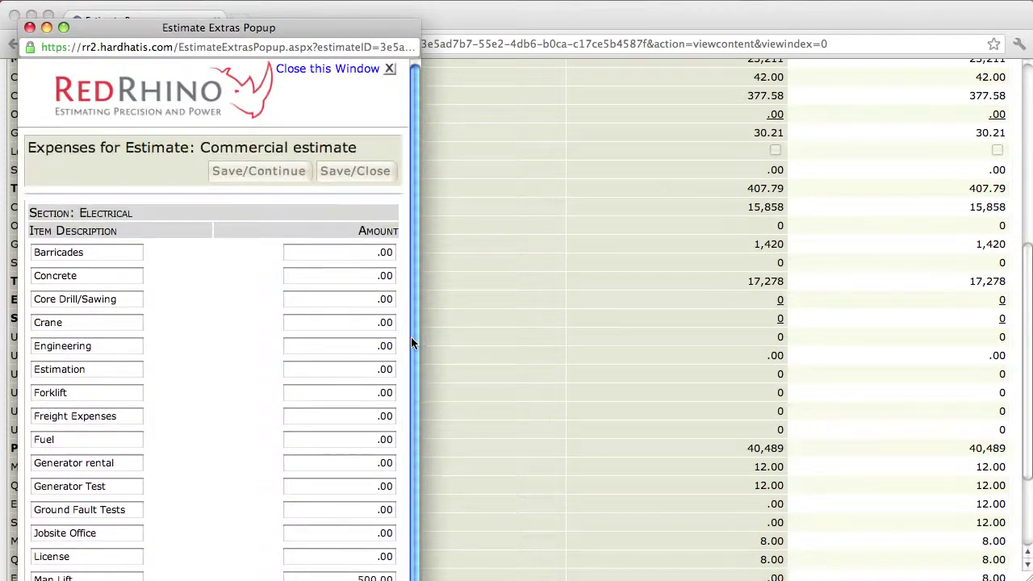
{"action": "left_click", "coordinate": [343, 167]}
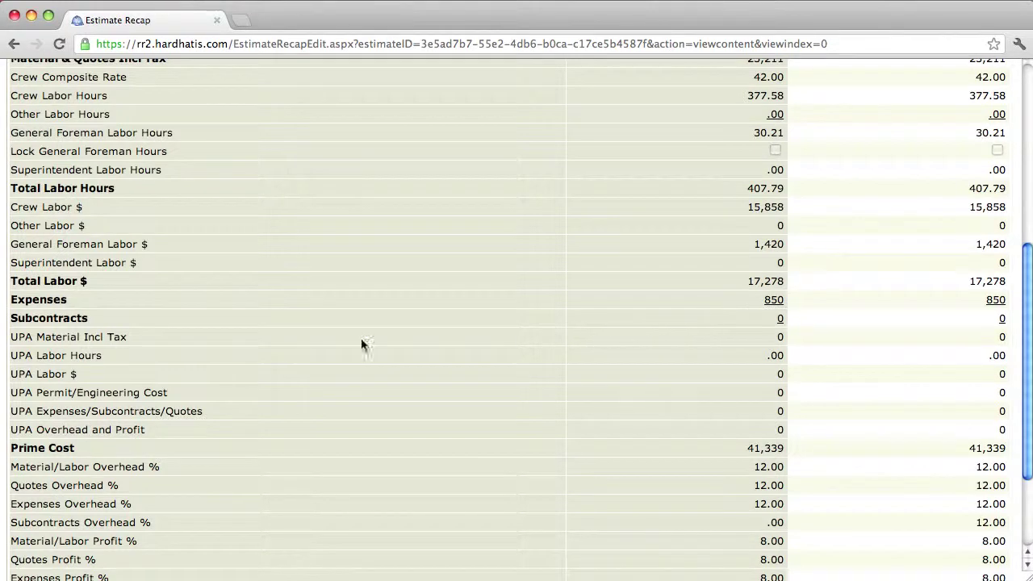
Enter a subcontract amount of 4987 for Fire Alarm Installation, save it, and check the estimate's total
{"action": "left_click", "coordinate": [780, 319]}
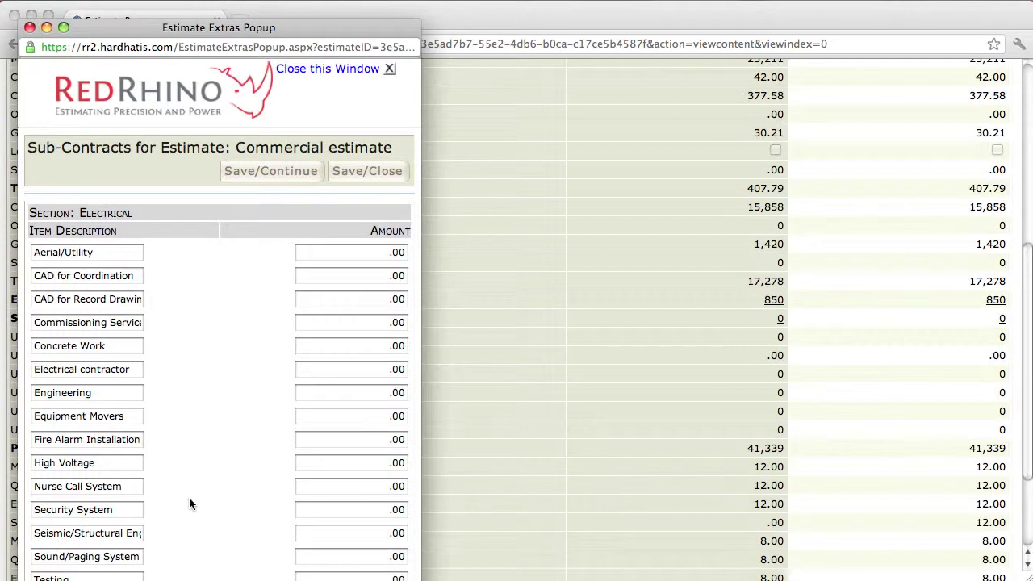
{"action": "left_click", "coordinate": [367, 440]}
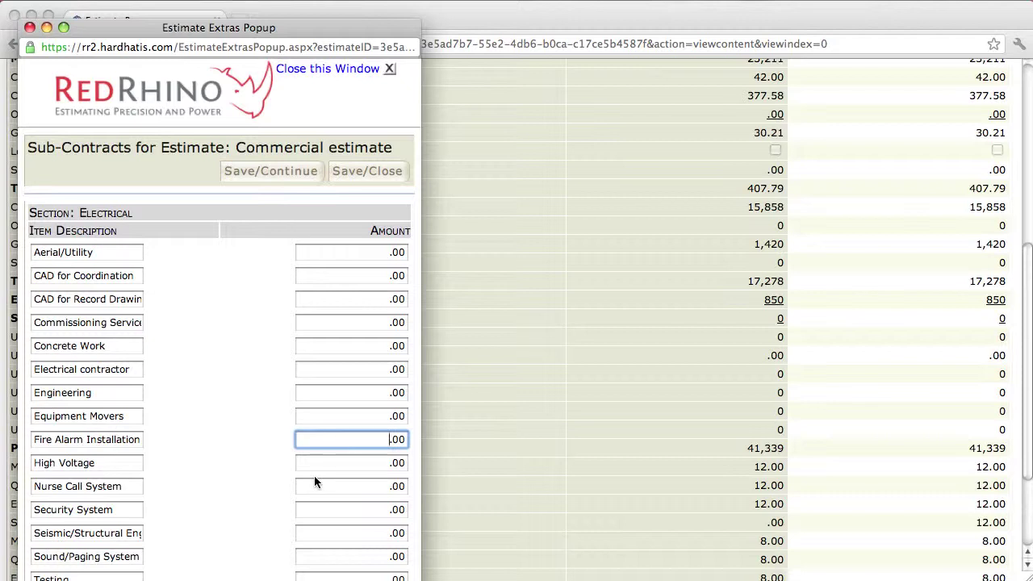
{"action": "type", "text": "4987"}
{"action": "left_click", "coordinate": [363, 346]}
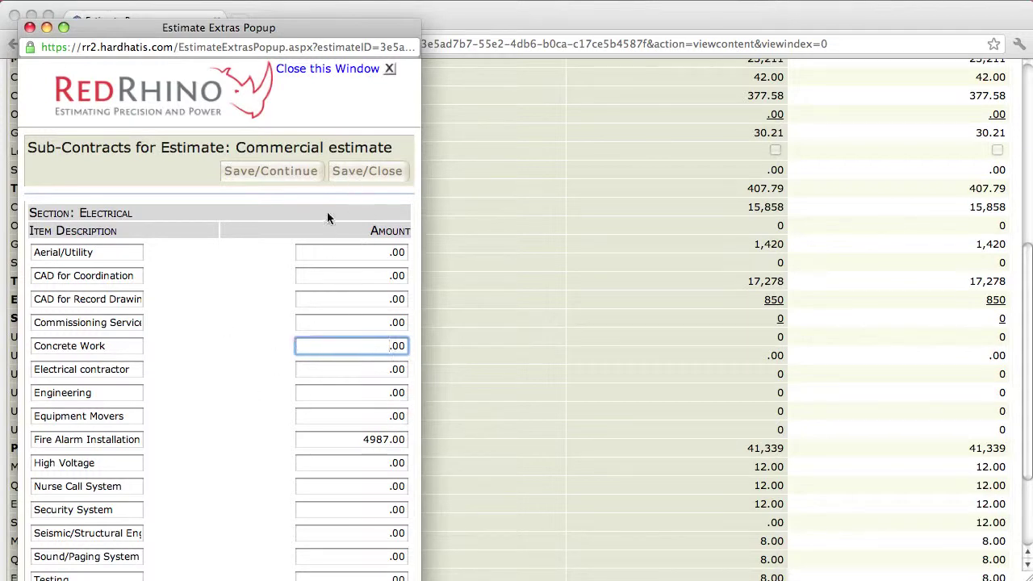
{"action": "left_click", "coordinate": [349, 179]}
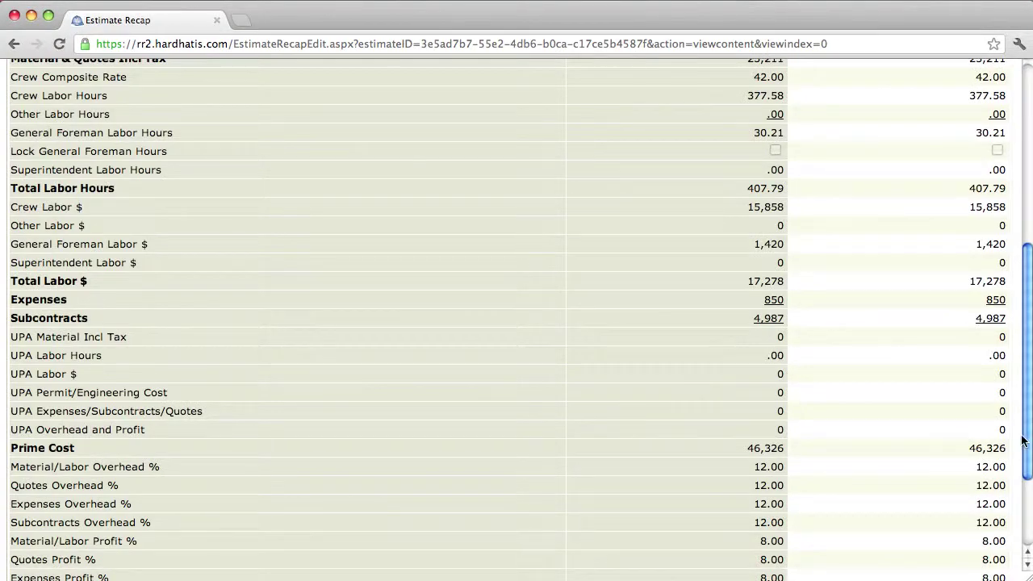
{"action": "scroll", "coordinate": [1028, 438], "scroll_direction": "down", "scroll_amount": 5}
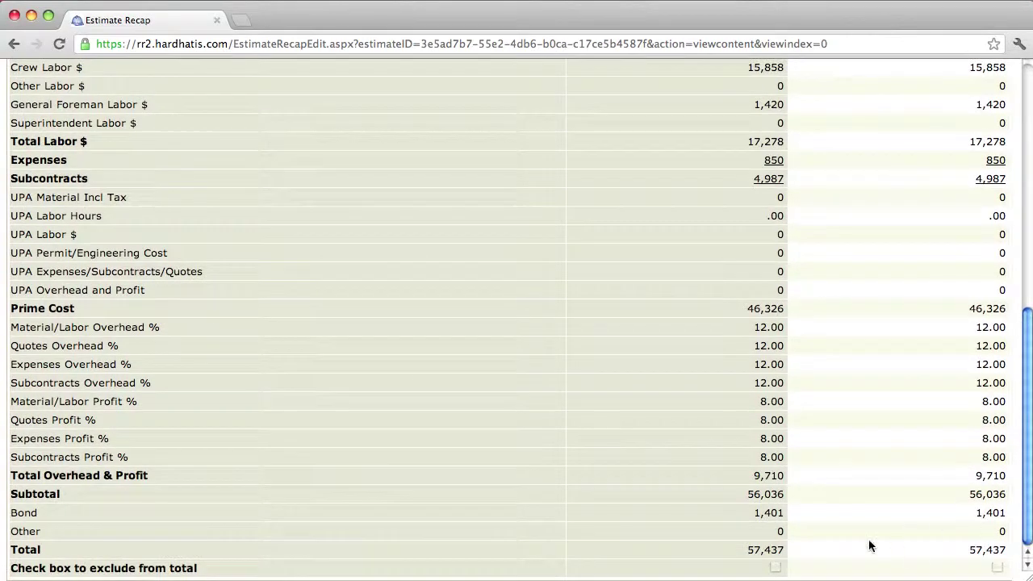
{"action": "left_click_drag", "start_coordinate": [747, 551], "coordinate": [783, 549]}
{"action": "left_click", "coordinate": [796, 543]}
Under other material cost, rename the Add for Fire Seal item to "fixtures", set its amount to 780, and save
{"action": "left_click_drag", "start_coordinate": [1029, 533], "coordinate": [1017, 304]}
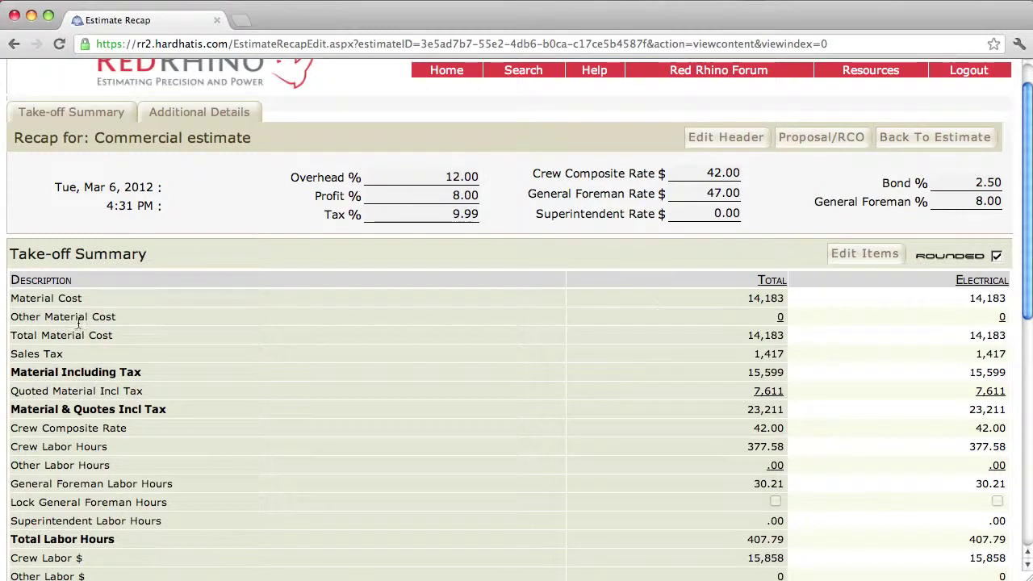
{"action": "left_click", "coordinate": [779, 318]}
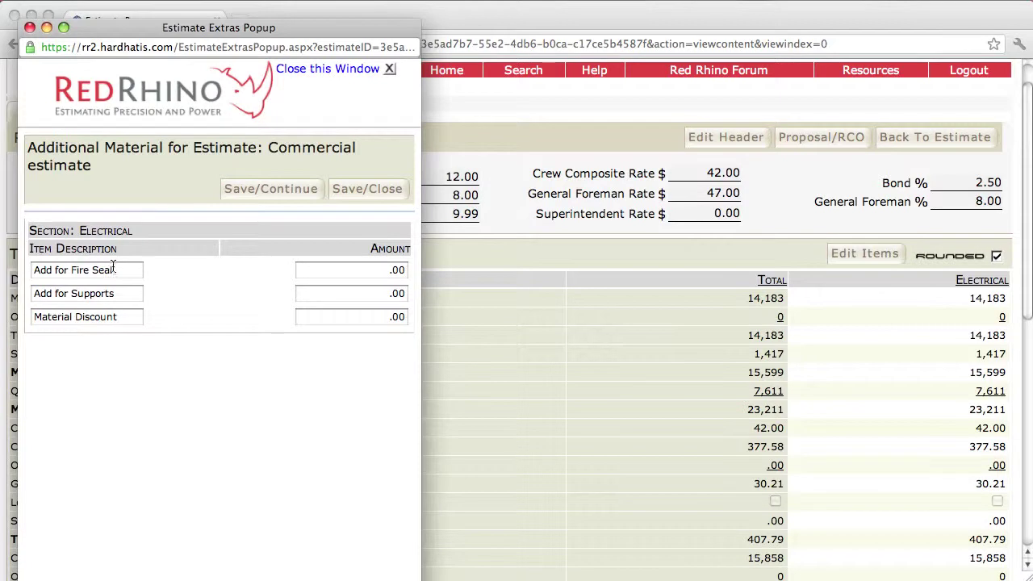
{"action": "left_click", "coordinate": [121, 271]}
{"action": "key", "text": "super+a"}
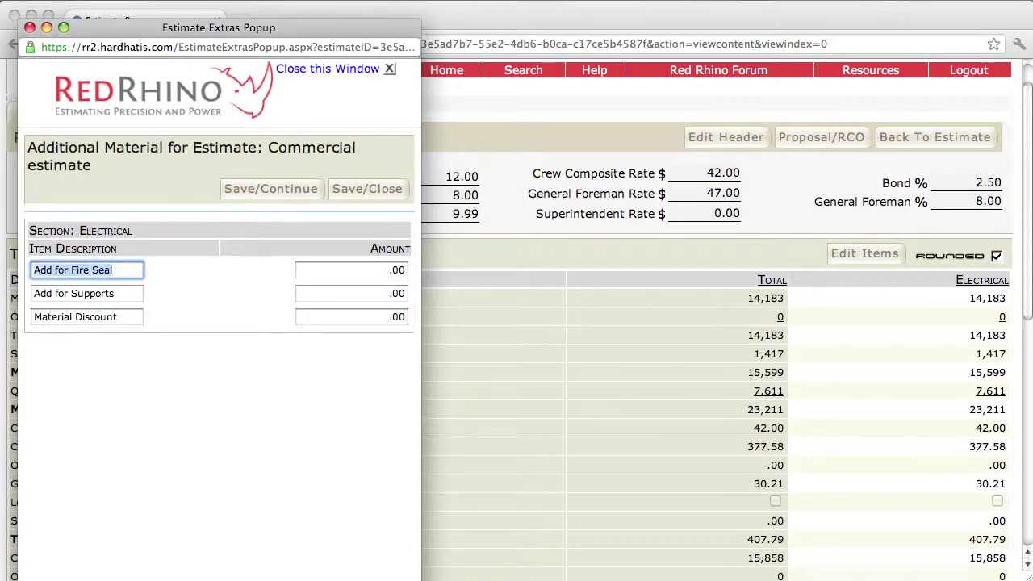
{"action": "type", "text": "fixtures"}
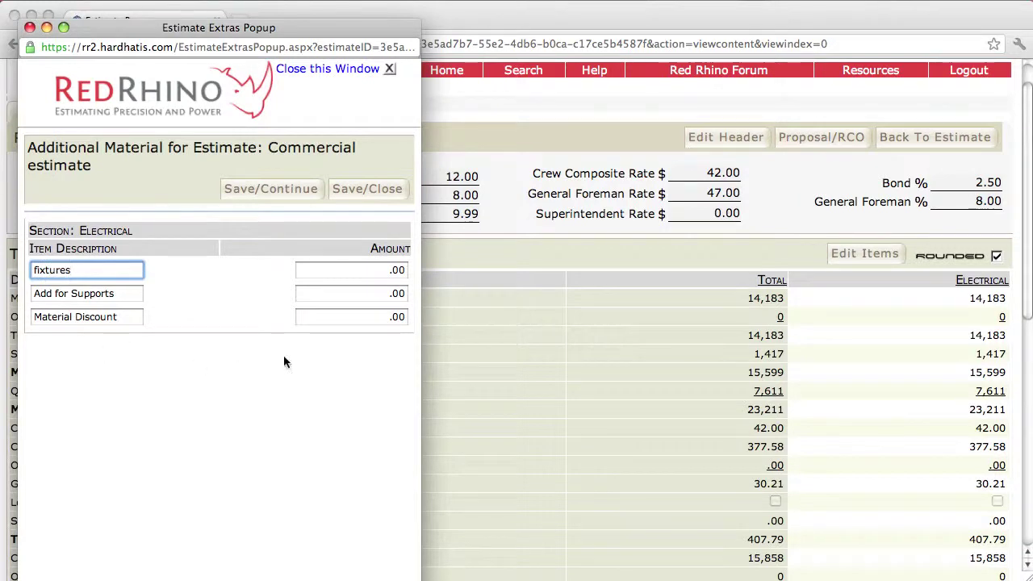
{"action": "left_click", "coordinate": [363, 271]}
{"action": "type", "text": "780"}
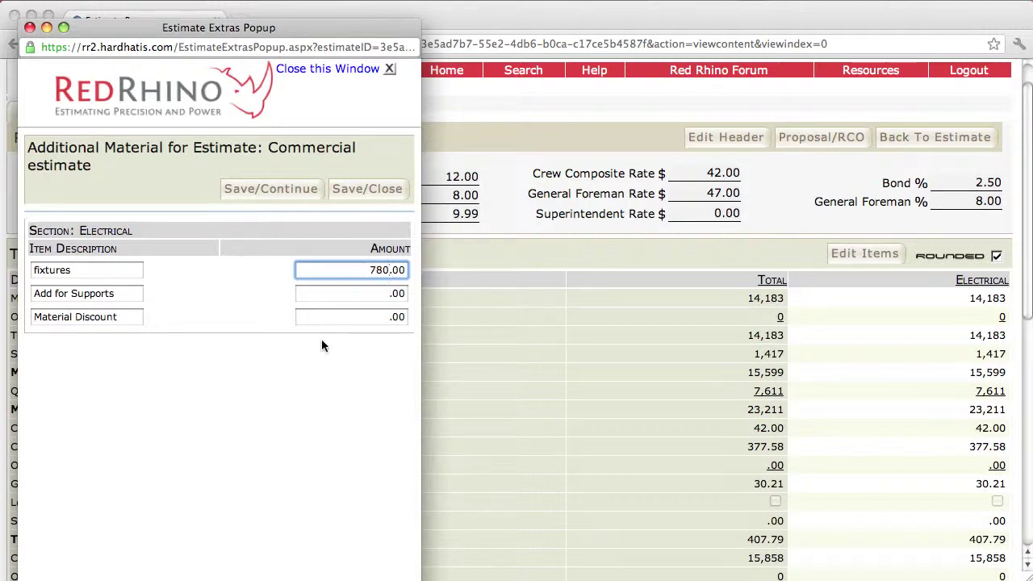
{"action": "left_click", "coordinate": [345, 192]}
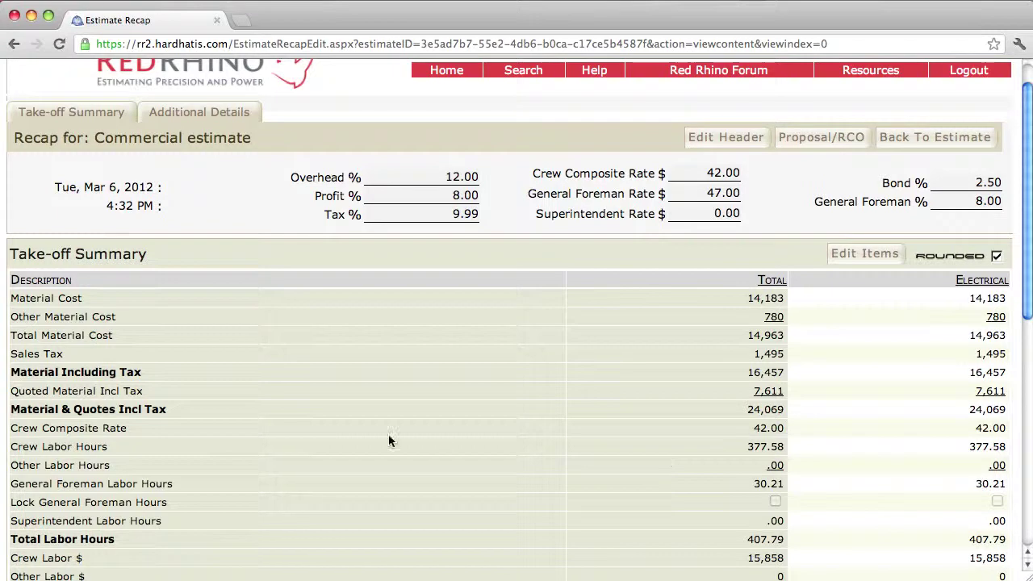
Under other labor hours, rename the Conduit Hours item to "adder", set its hours to 33, and save
{"action": "left_click", "coordinate": [775, 468]}
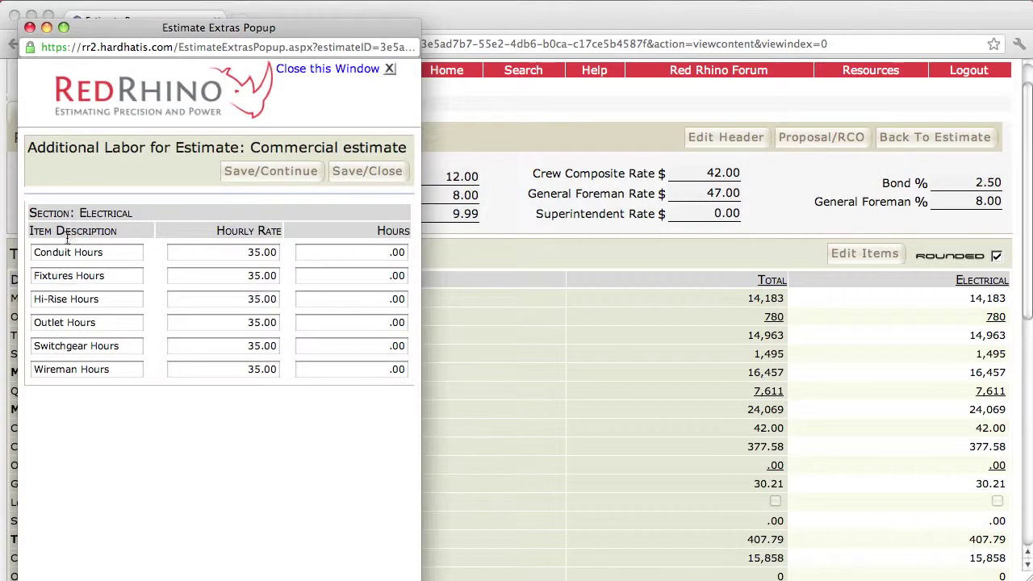
{"action": "triple_click", "coordinate": [110, 253]}
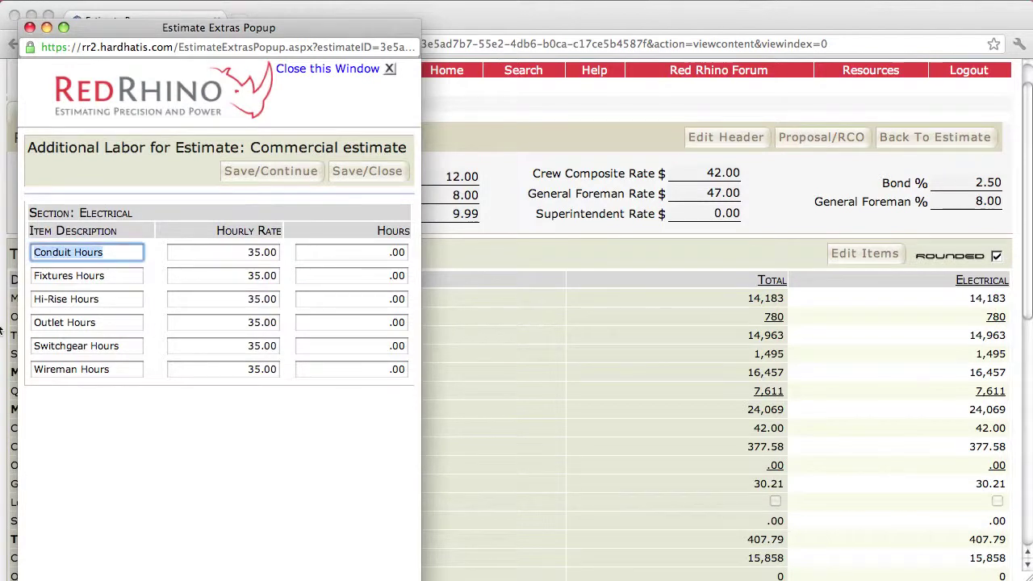
{"action": "type", "text": "adder"}
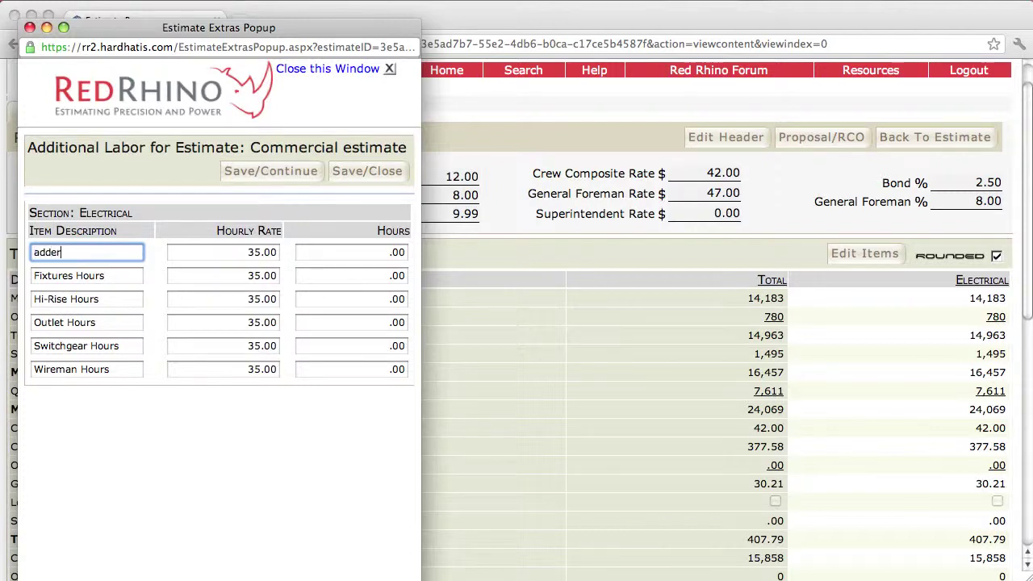
{"action": "left_click", "coordinate": [374, 261]}
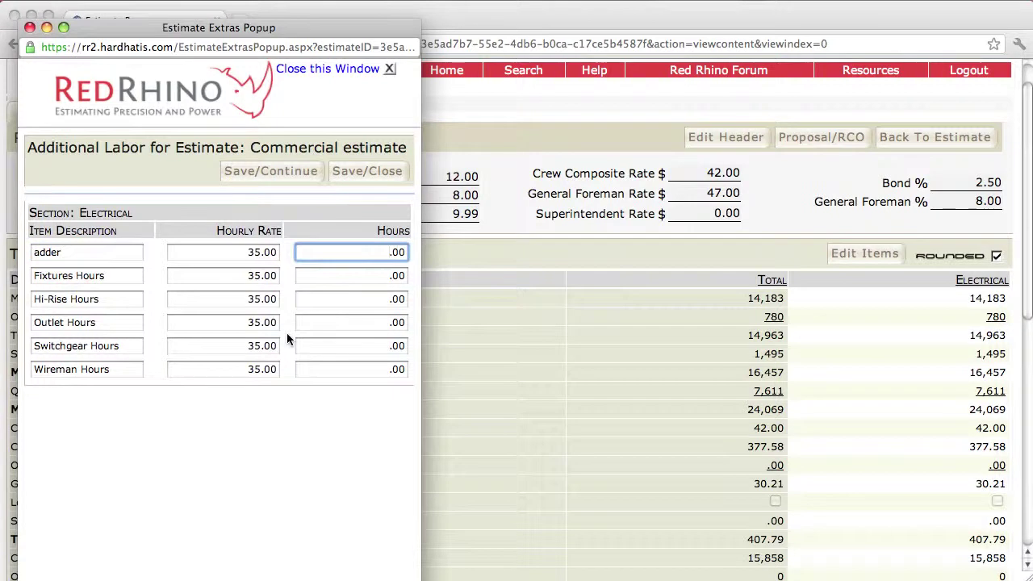
{"action": "type", "text": "33"}
{"action": "left_click", "coordinate": [343, 172]}
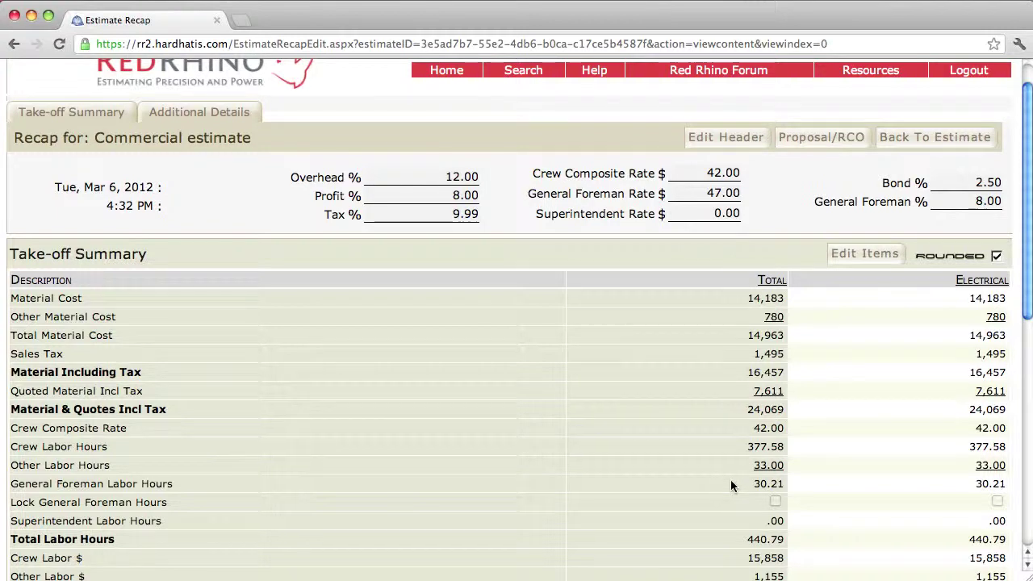
{"action": "scroll", "coordinate": [722, 500], "scroll_direction": "down", "scroll_amount": 3}
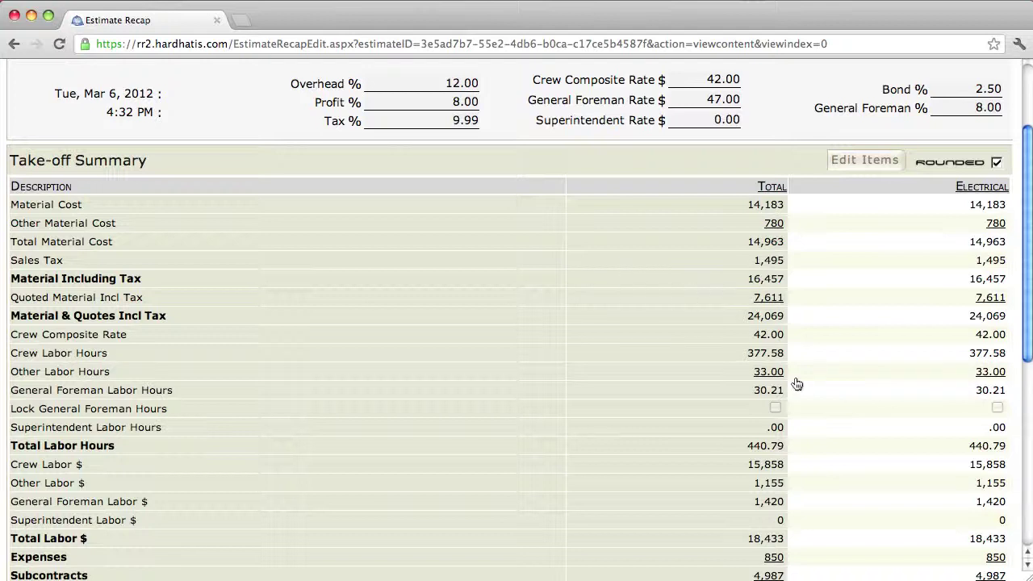
{"action": "scroll", "coordinate": [1029, 323], "scroll_direction": "down", "scroll_amount": 8}
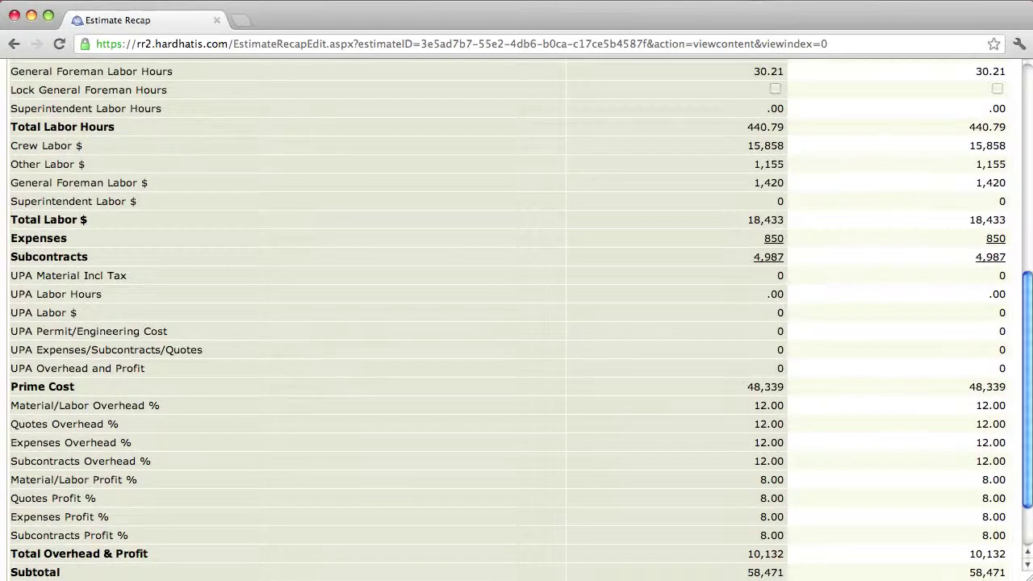
{"action": "scroll", "coordinate": [1030, 323], "scroll_direction": "up", "scroll_amount": 8}
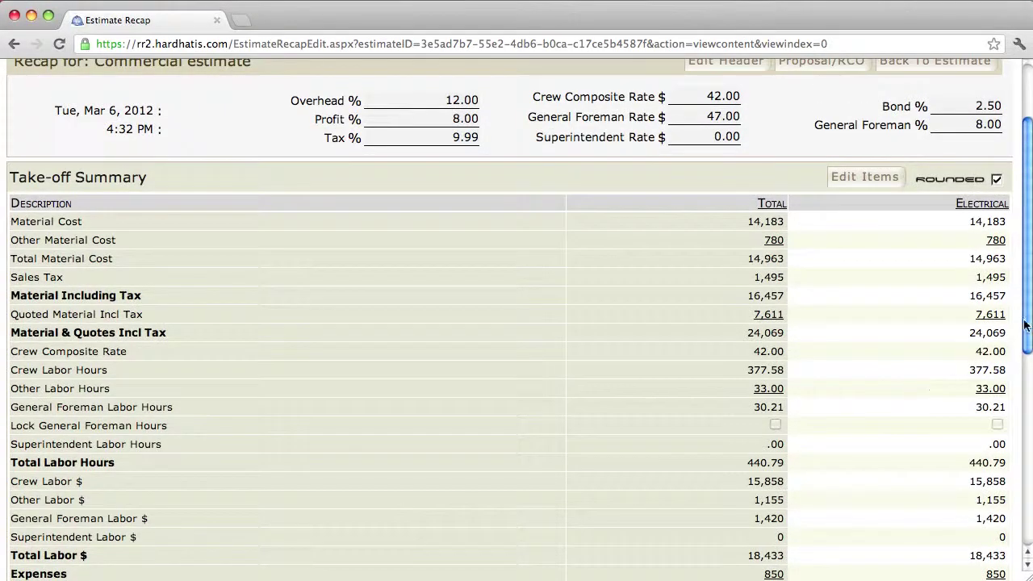
{"action": "scroll", "coordinate": [1023, 325], "scroll_direction": "down", "scroll_amount": 5}
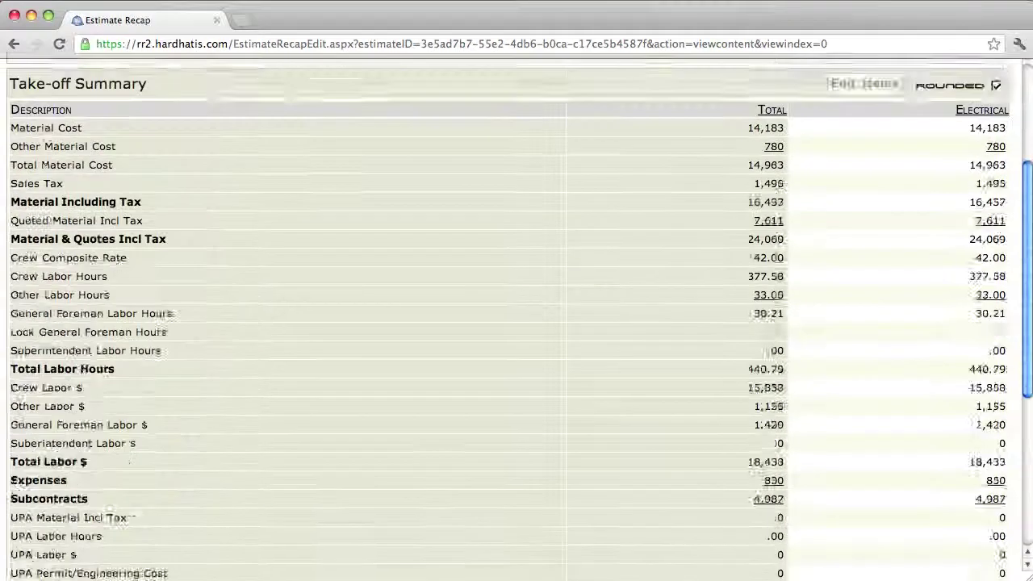
{"action": "scroll", "coordinate": [836, 282], "scroll_direction": "up", "scroll_amount": 8}
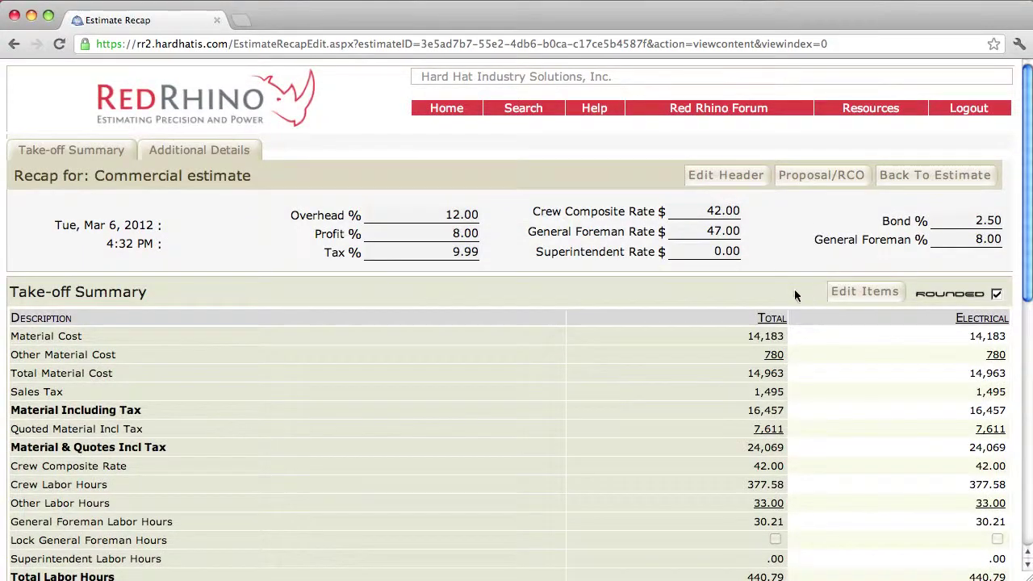